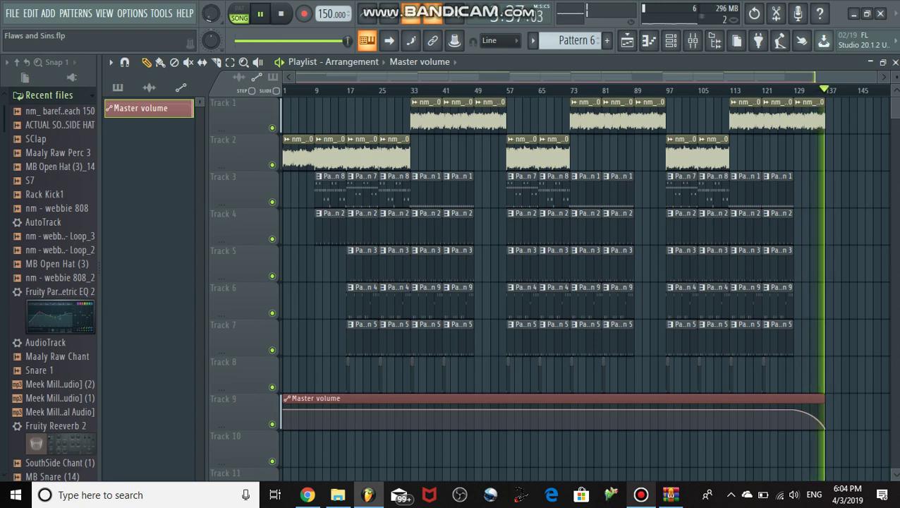
- Stop the song, minimize the playlist and set the channel rack's filter to show all channels
{"action": "key", "text": "space"}
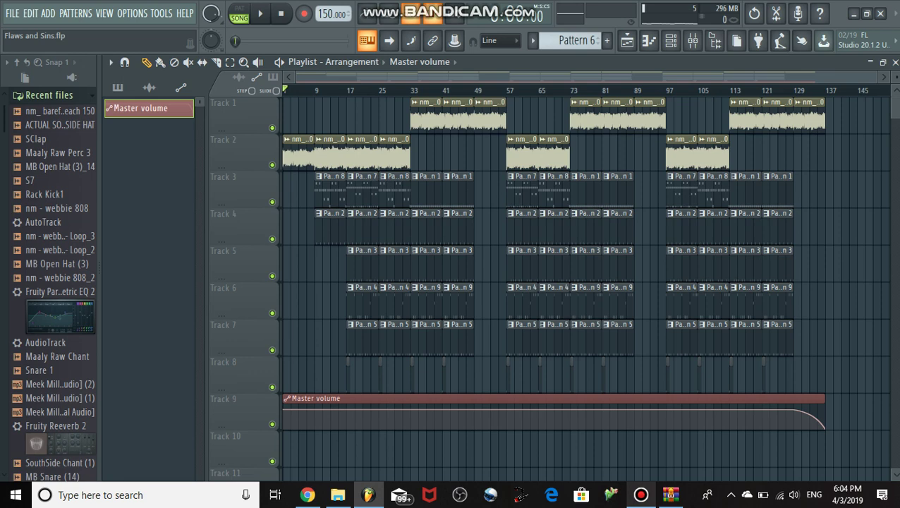
{"action": "left_click", "coordinate": [871, 62]}
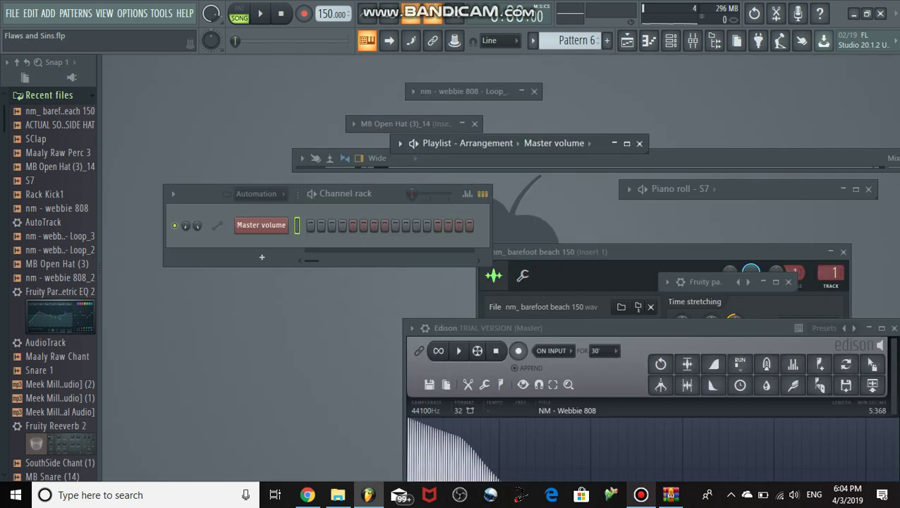
{"action": "left_click", "coordinate": [256, 194]}
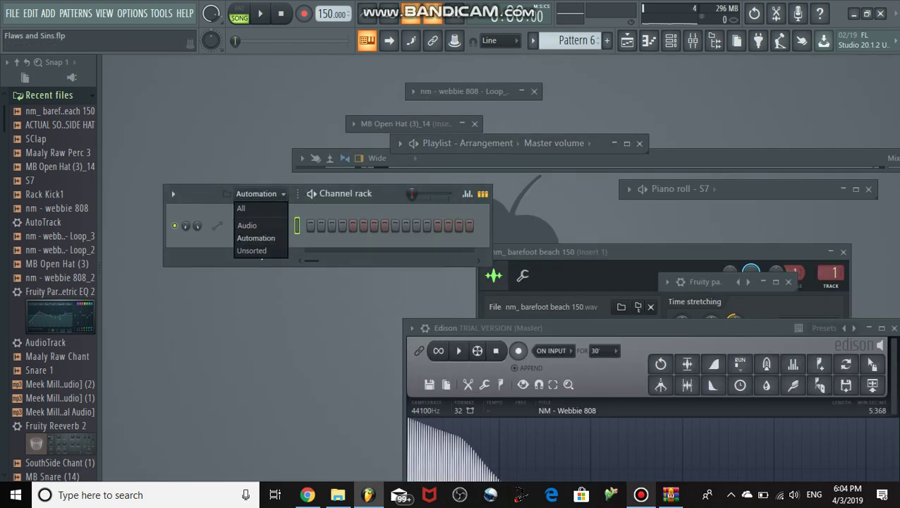
{"action": "left_click", "coordinate": [242, 209]}
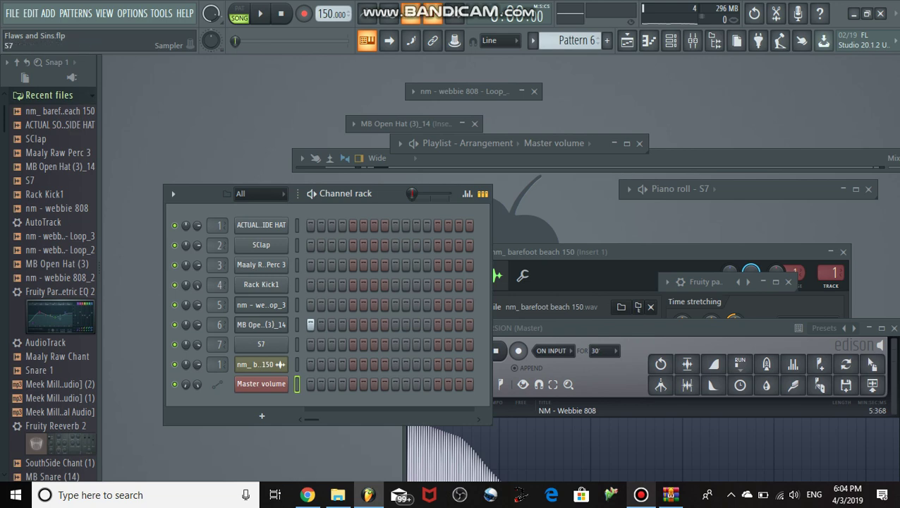
- Open the nm_ barefoot beach 150 channel's settings to examine and preview the sample, and minimize its window
{"action": "left_click", "coordinate": [280, 364]}
{"action": "left_click", "coordinate": [280, 364]}
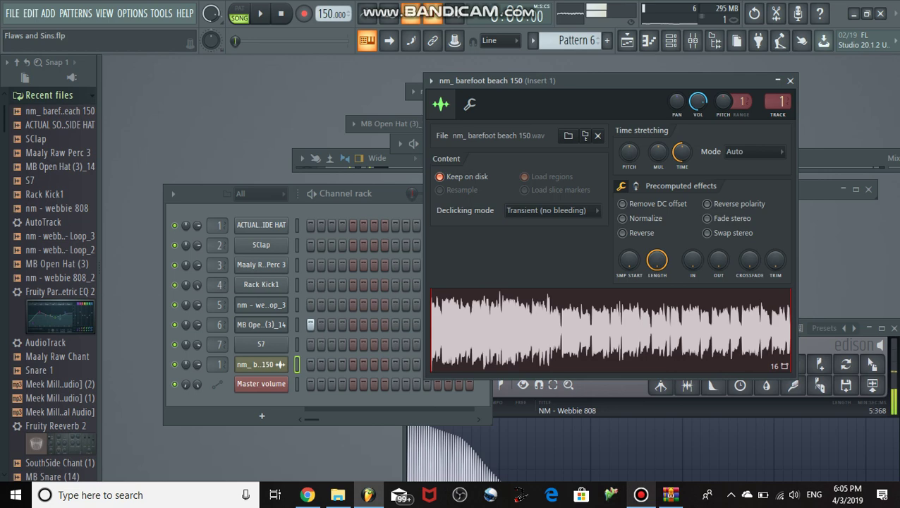
{"action": "left_click", "coordinate": [778, 81]}
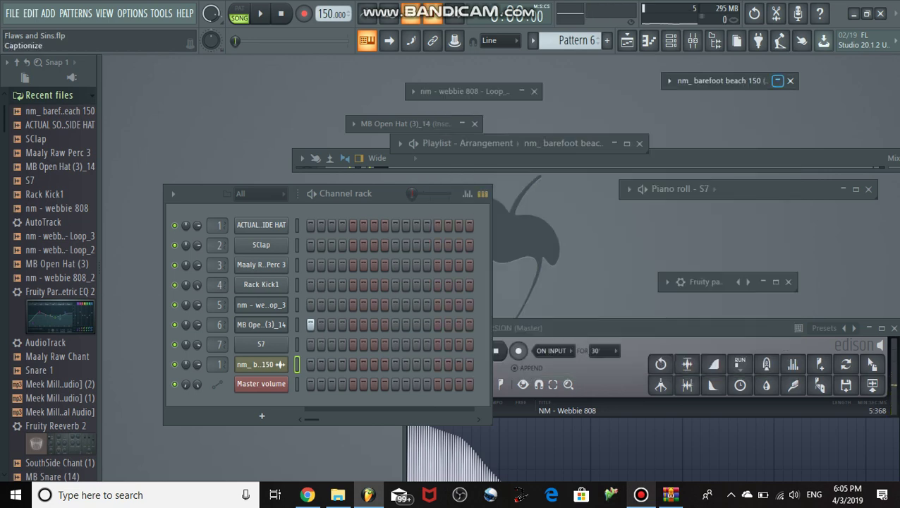
- Open the ACTUAL SOUTHSIDE HAT channel in the piano roll and maximize that window
{"action": "left_click", "coordinate": [262, 225]}
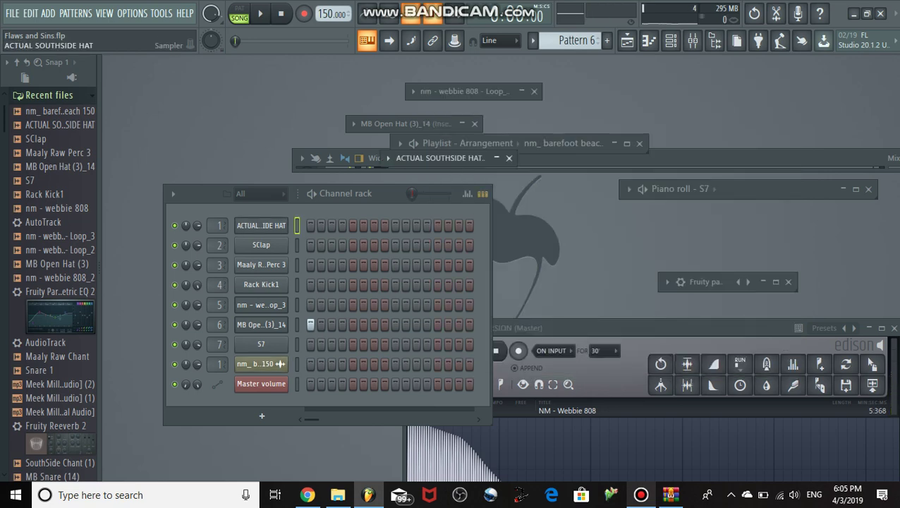
{"action": "right_click", "coordinate": [289, 218]}
{"action": "left_click", "coordinate": [314, 226]}
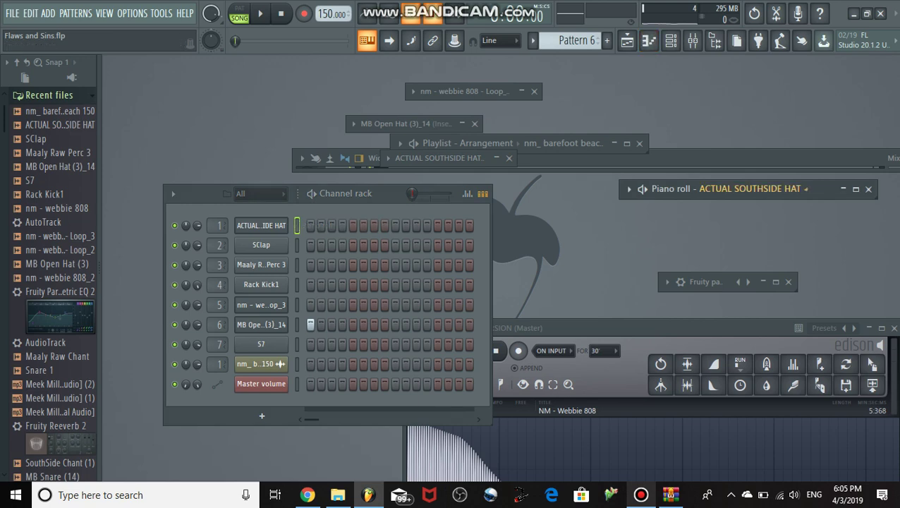
{"action": "left_click", "coordinate": [856, 189]}
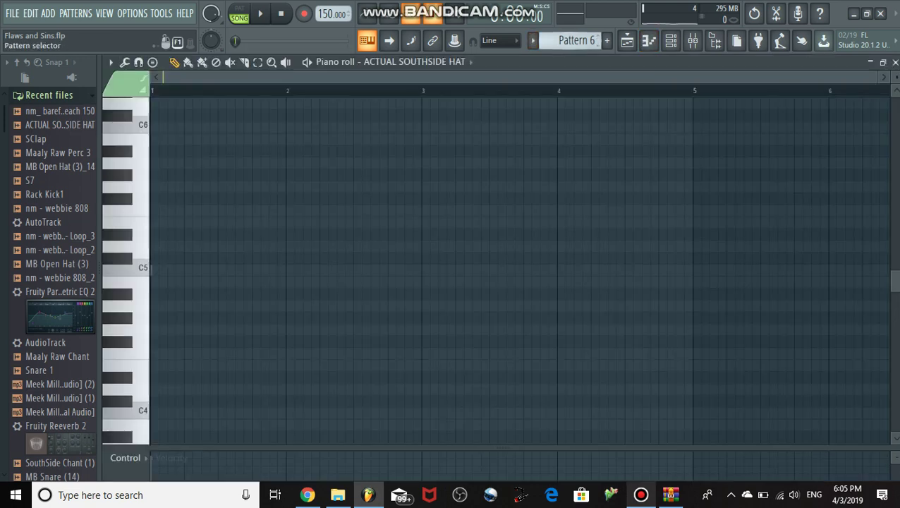
- Switch to Pattern 1 and listen to its hi-hat notes in pattern mode
{"action": "scroll", "coordinate": [573, 41], "scroll_direction": "up", "scroll_amount": 5}
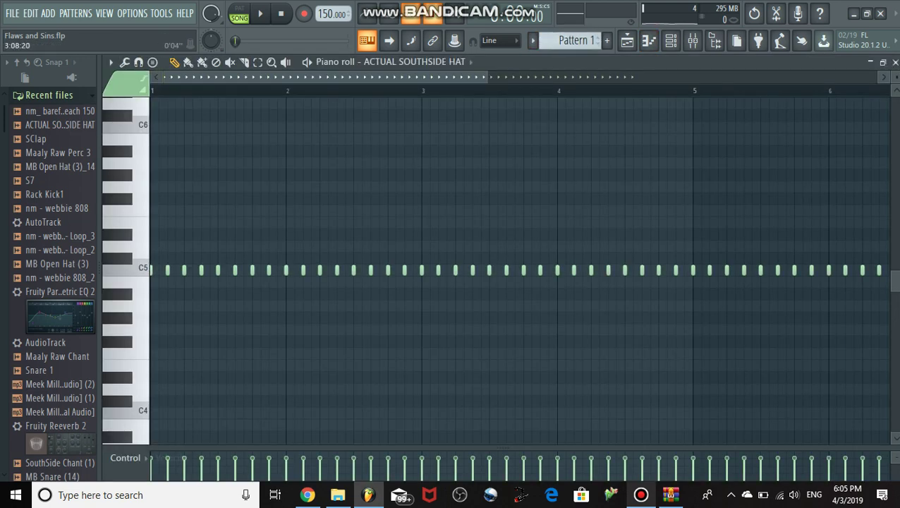
{"action": "left_click_drag", "start_coordinate": [488, 77], "coordinate": [641, 77]}
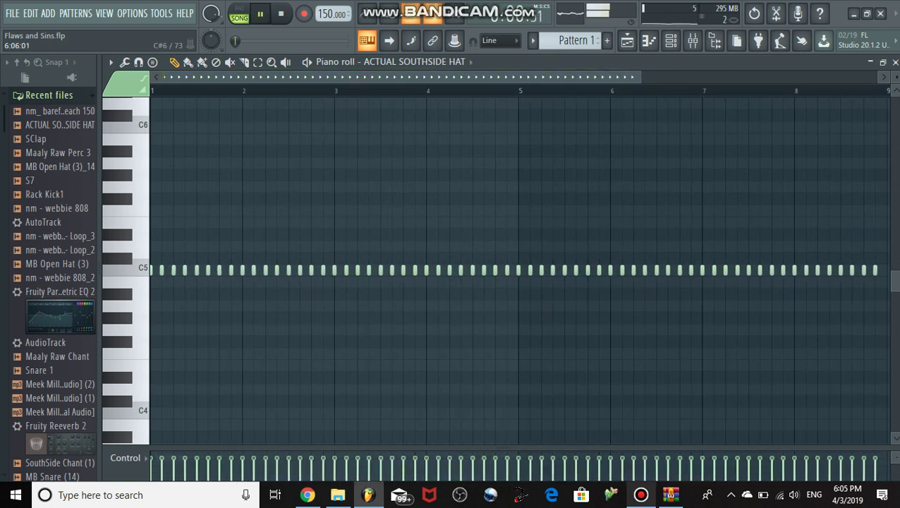
{"action": "key", "text": "space"}
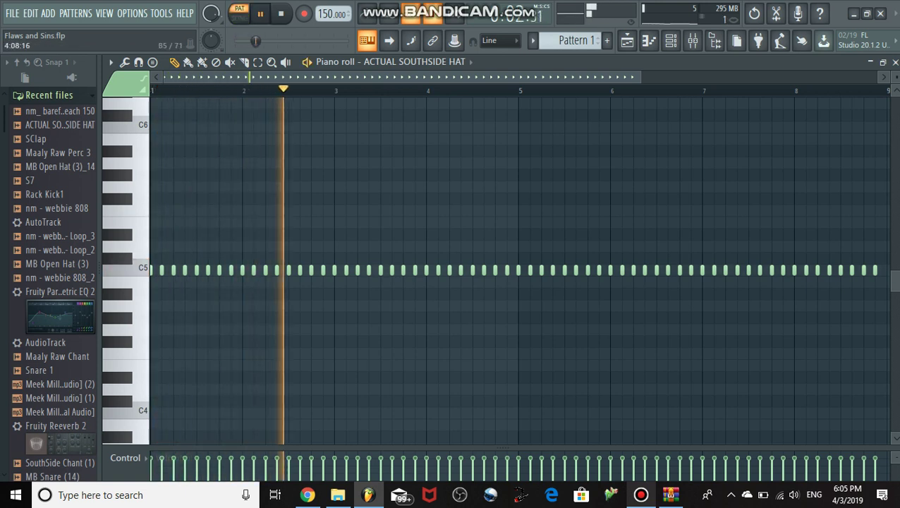
{"action": "key", "text": "space"}
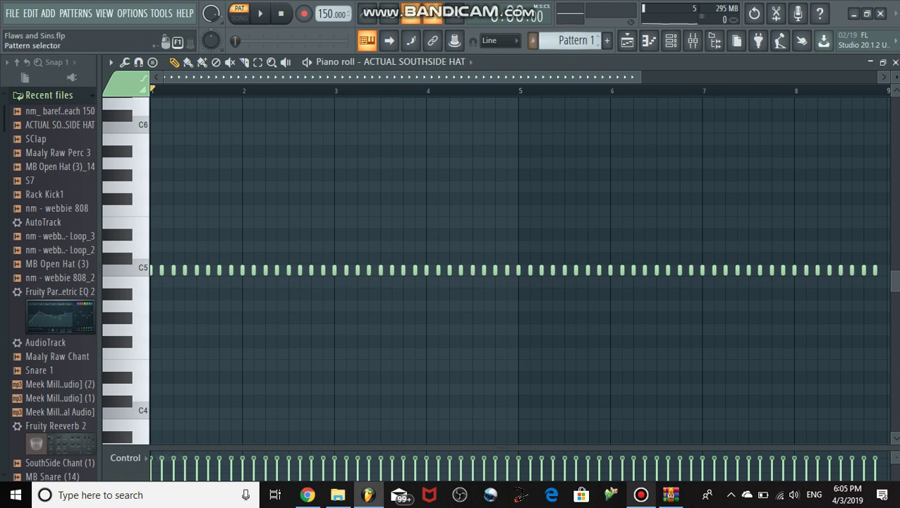
- Switch to Pattern 7 and listen to its hi-hat variation
{"action": "scroll", "coordinate": [575, 41], "scroll_direction": "down", "scroll_amount": 6}
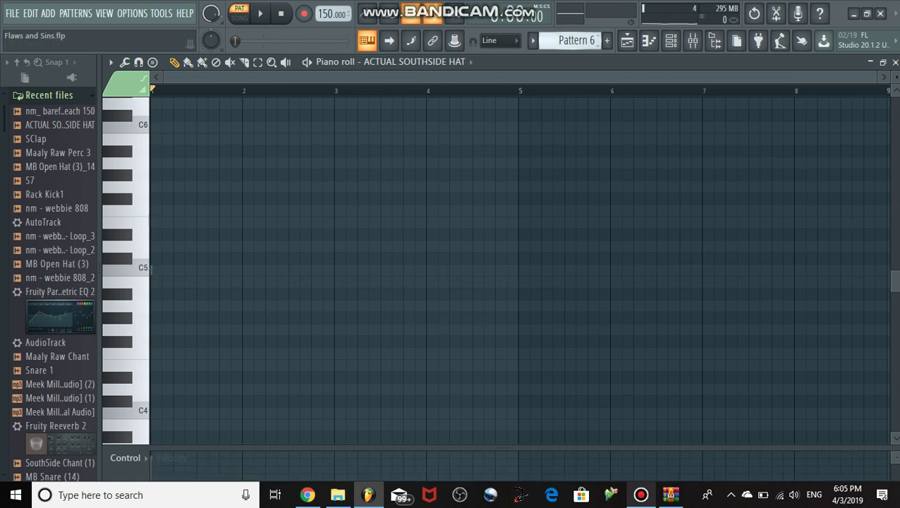
{"action": "key", "text": "space"}
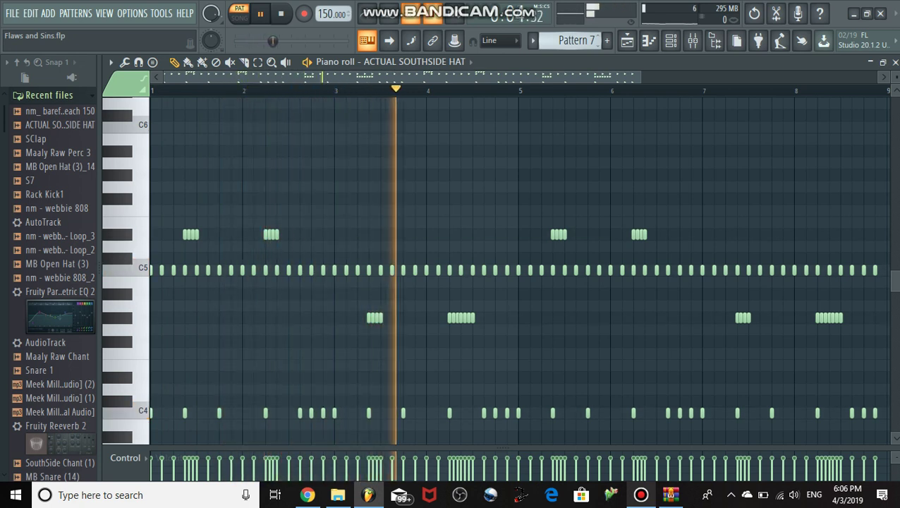
{"action": "key", "text": "space"}
- Switch to Pattern 8 and listen to its hi-hat variation
{"action": "key", "text": "KP_Add"}
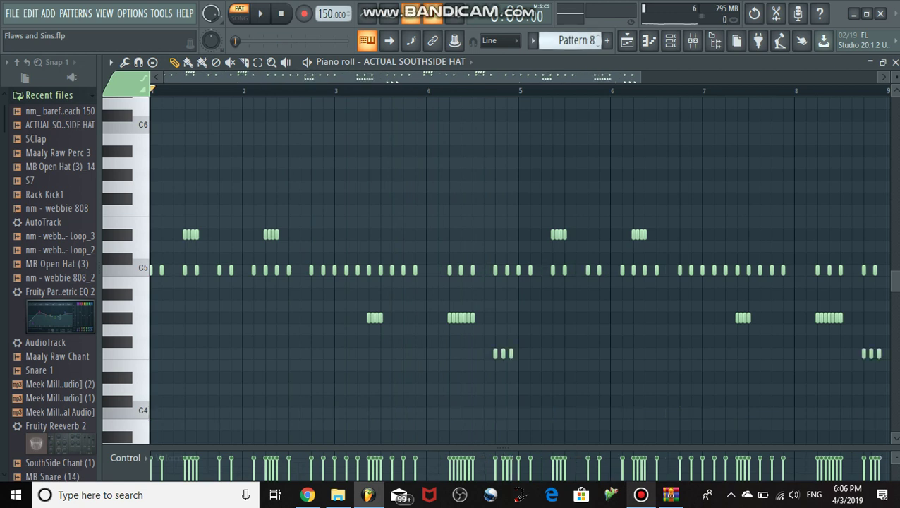
{"action": "key", "text": "space"}
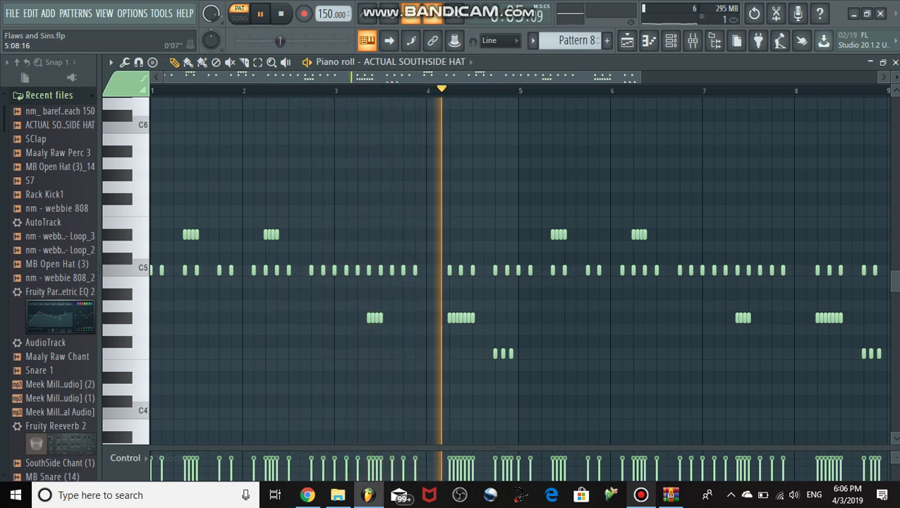
{"action": "key", "text": "space"}
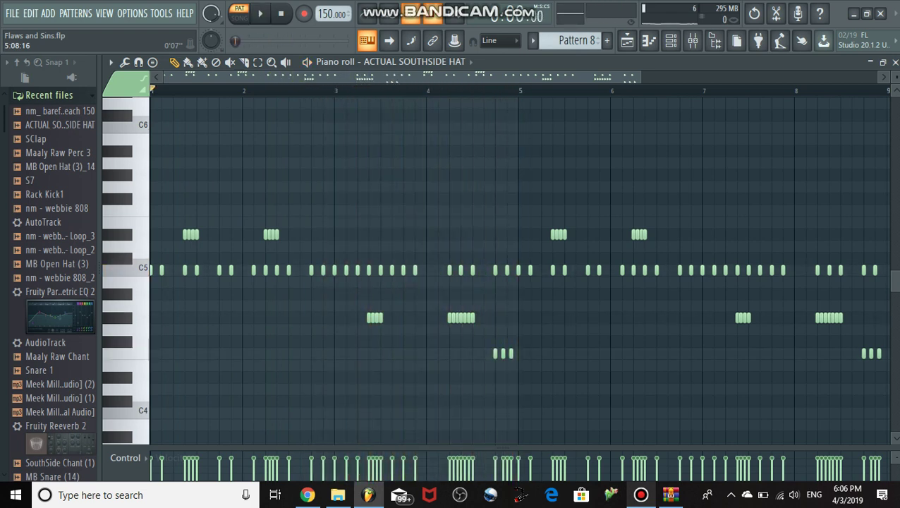
- Switch to Pattern 2, display the SClap channel in the piano roll and listen to its clap notes
{"action": "scroll", "coordinate": [575, 40], "scroll_direction": "down", "scroll_amount": 5}
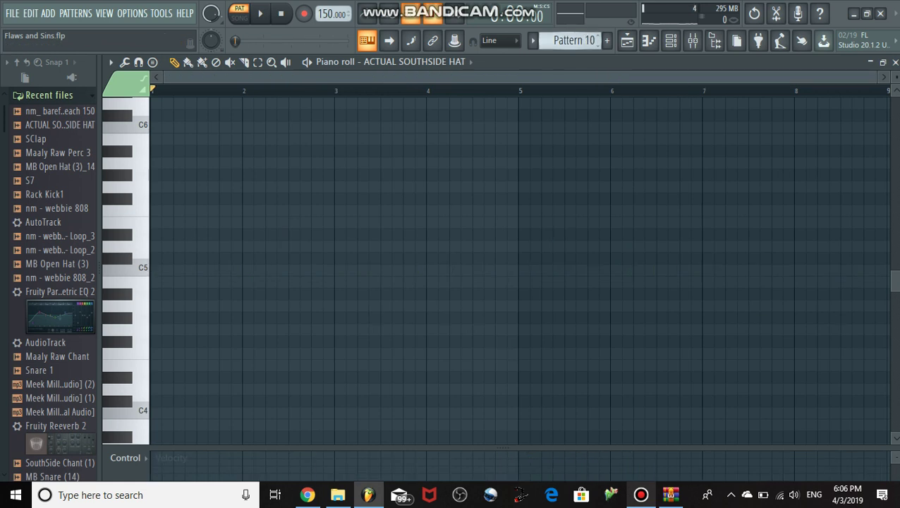
{"action": "scroll", "coordinate": [575, 40], "scroll_direction": "up", "scroll_amount": 5}
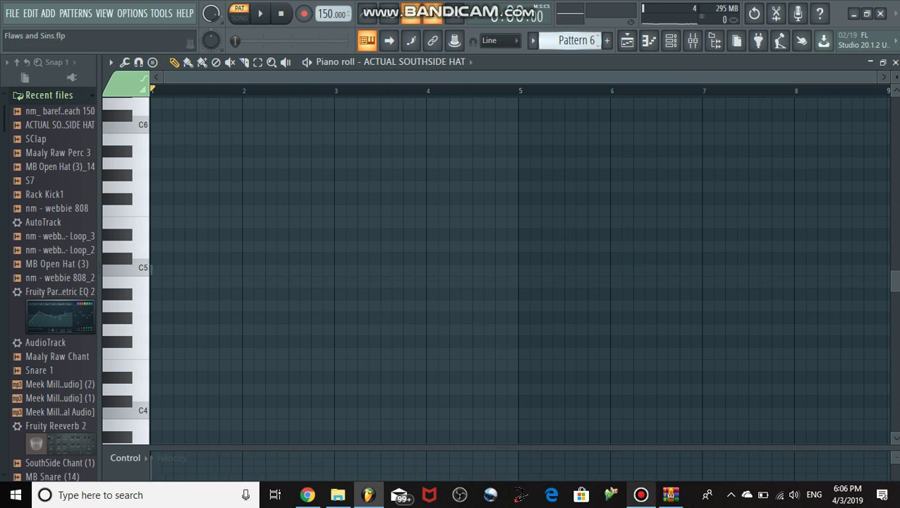
{"action": "scroll", "coordinate": [575, 40], "scroll_direction": "up", "scroll_amount": 3}
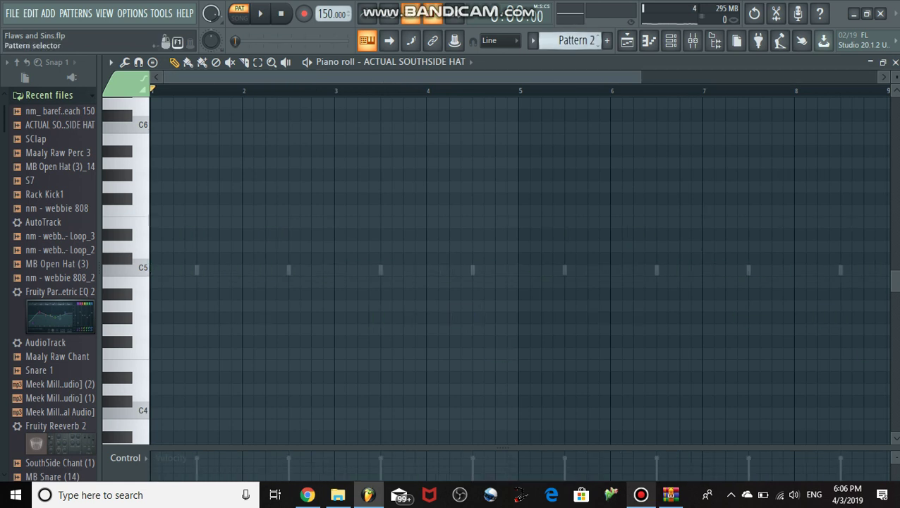
{"action": "left_click", "coordinate": [418, 62]}
{"action": "left_click", "coordinate": [417, 146]}
{"action": "key", "text": "space"}
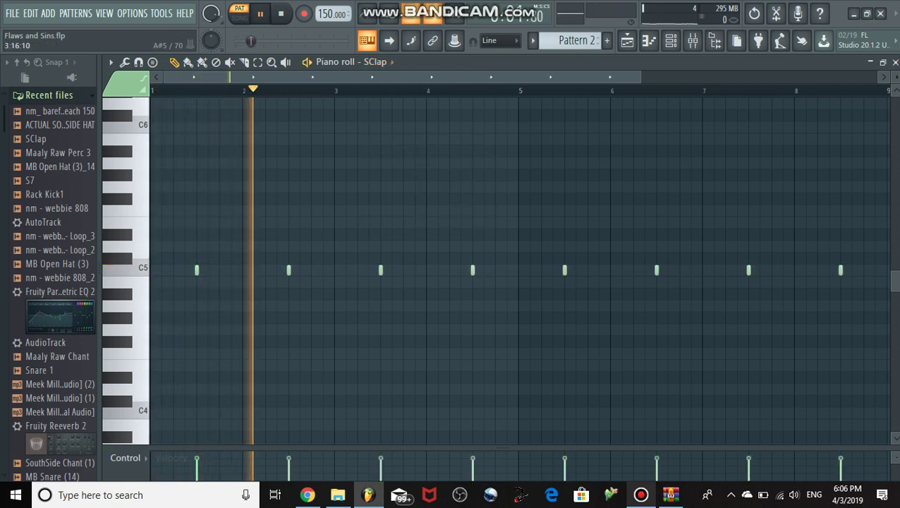
{"action": "key", "text": "space"}
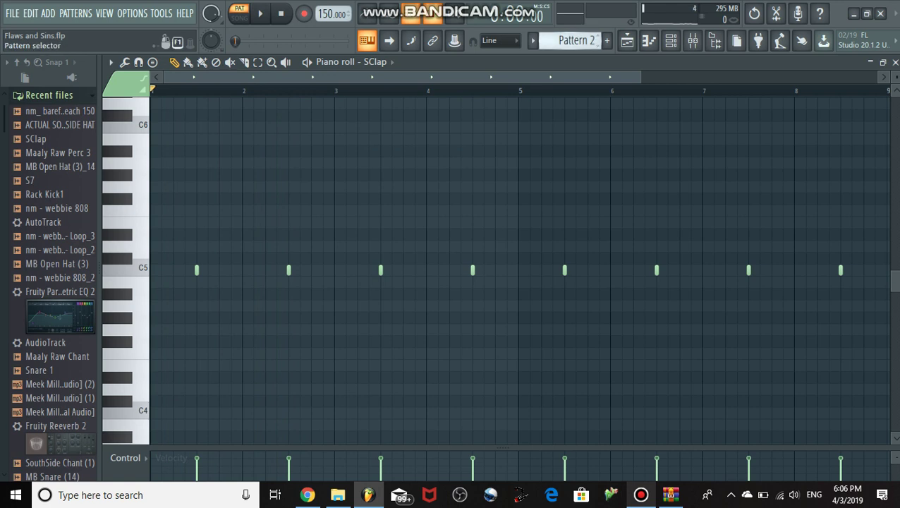
- Switch to Pattern 3, display the Maaly Raw Perc 3 channel in the piano roll and listen to its notes
{"action": "scroll", "coordinate": [575, 41], "scroll_direction": "up", "scroll_amount": 1}
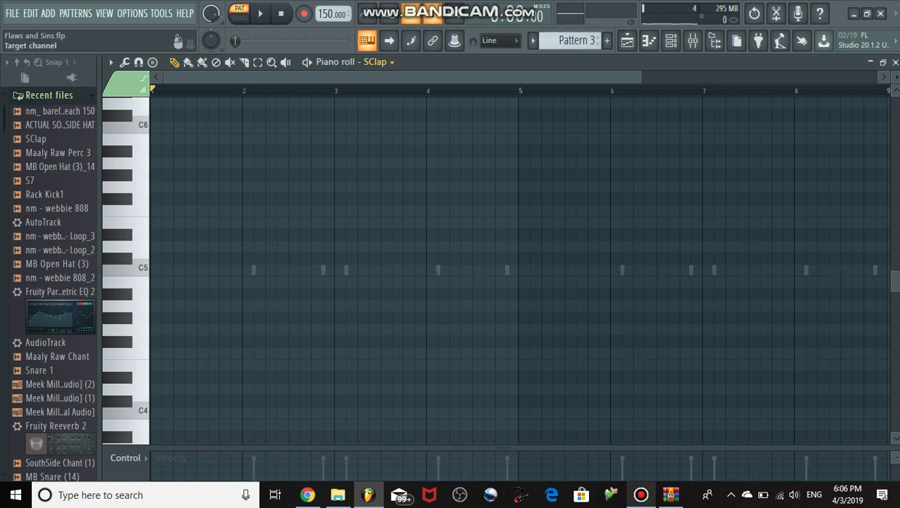
{"action": "left_click", "coordinate": [374, 61]}
{"action": "left_click", "coordinate": [395, 159]}
{"action": "key", "text": "space"}
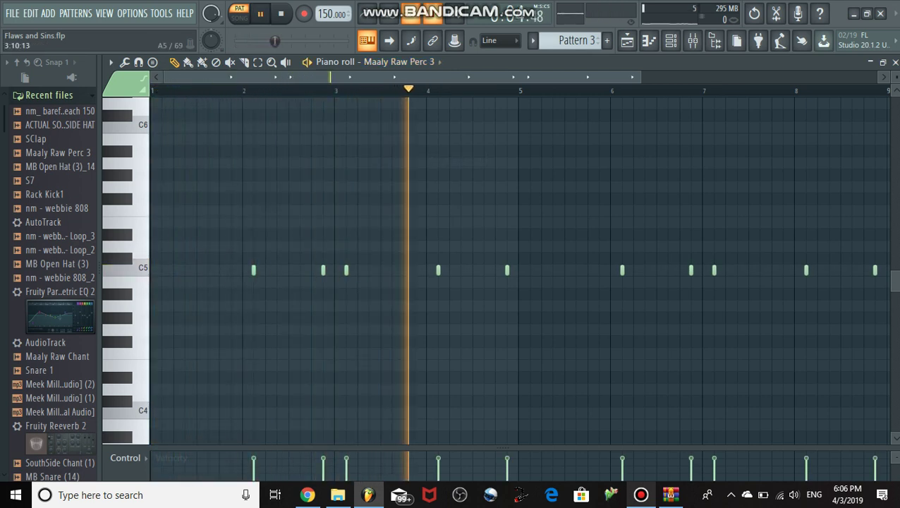
{"action": "key", "text": "space"}
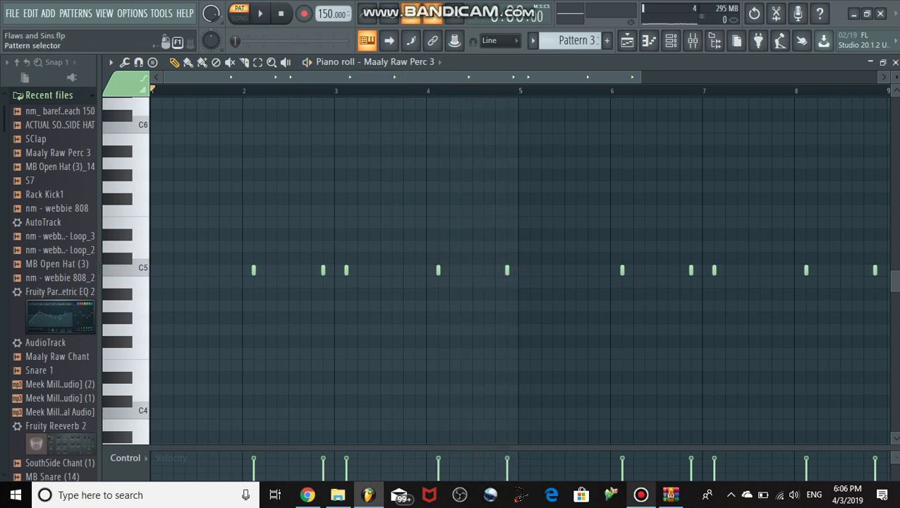
- Switch to Pattern 4, display the nm - webbie 808 - Loop_3 channel in the piano roll and listen to its bass notes
{"action": "key", "text": "KP_Add"}
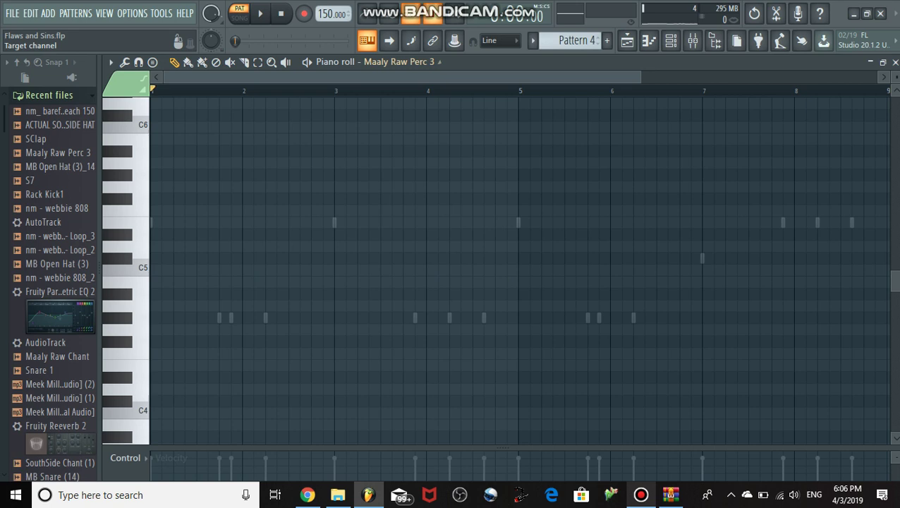
{"action": "left_click", "coordinate": [405, 62]}
{"action": "left_click", "coordinate": [434, 184]}
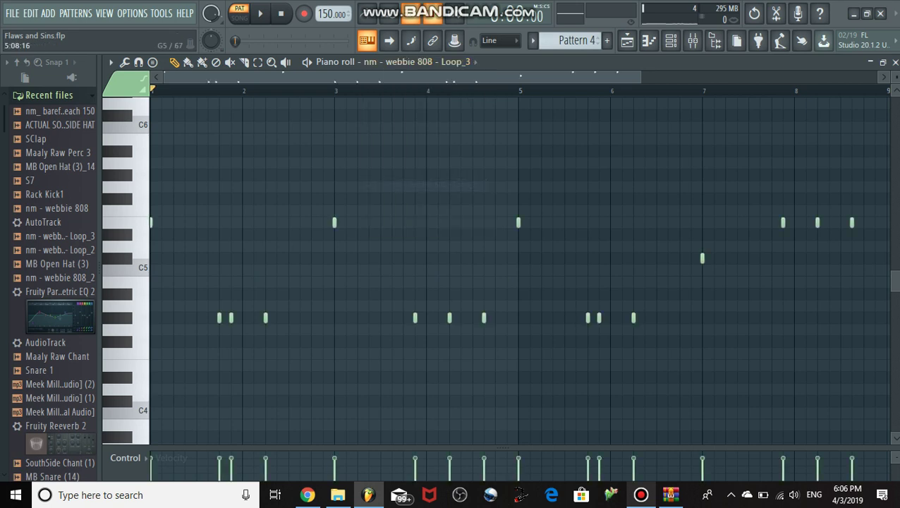
{"action": "key", "text": "space"}
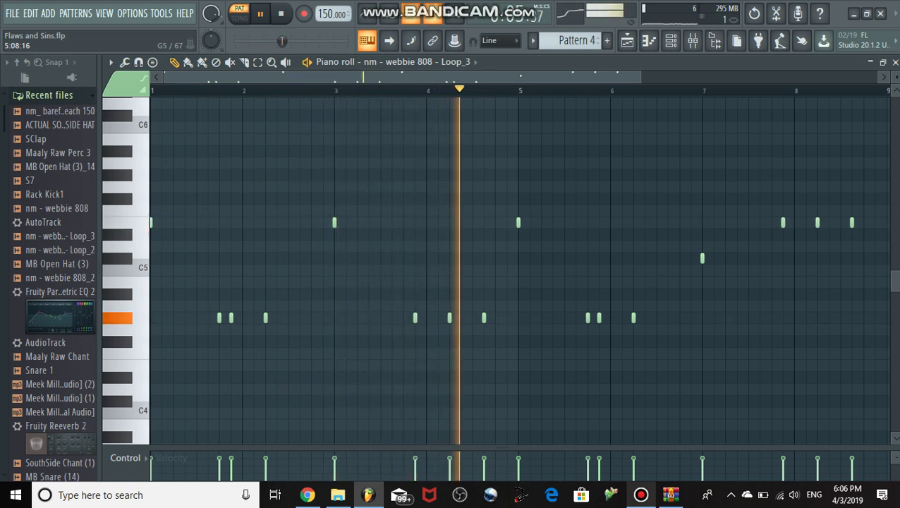
{"action": "key", "text": "space"}
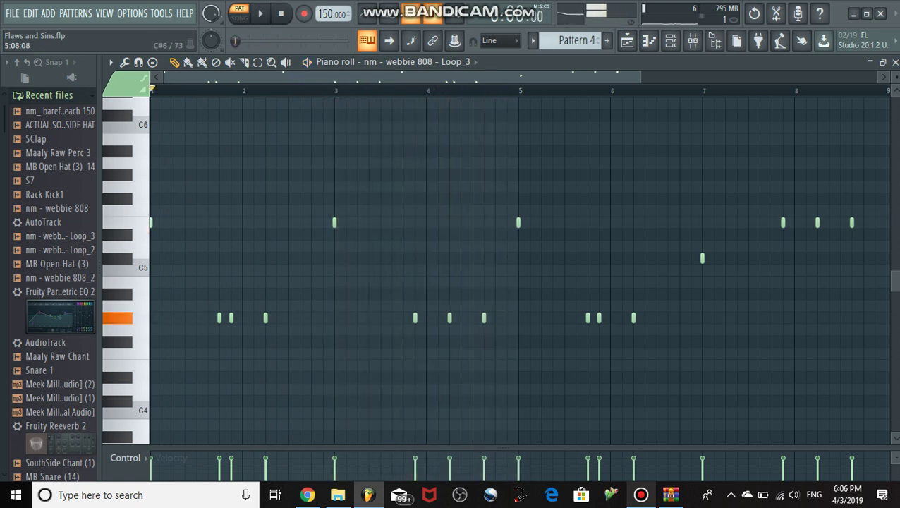
{"action": "key", "text": "space"}
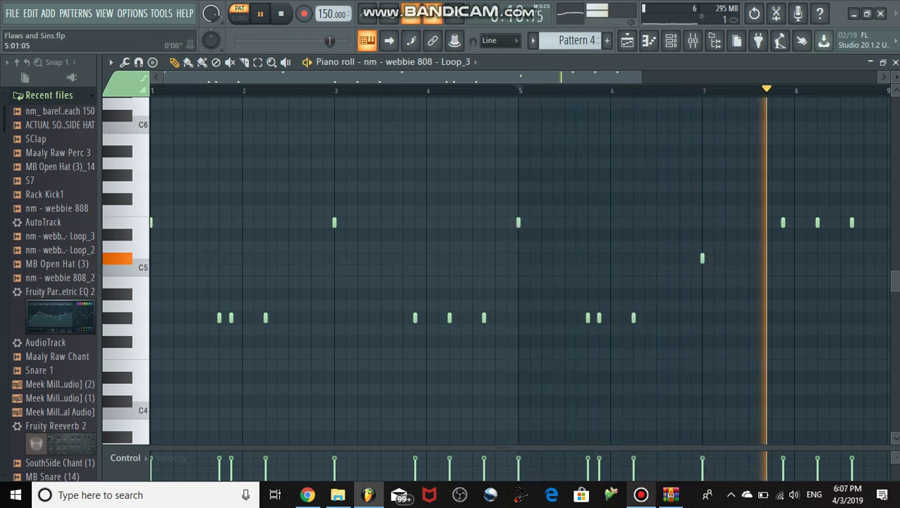
{"action": "key", "text": "space"}
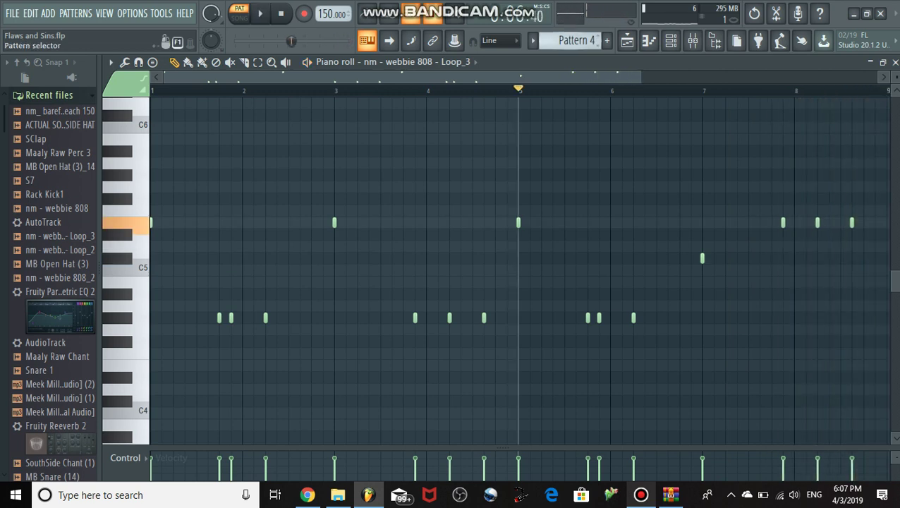
- Switch to Pattern 5, display the Rack Kick1 channel in the piano roll and listen to its kick notes
{"action": "scroll", "coordinate": [571, 41], "scroll_direction": "down", "scroll_amount": 1}
{"action": "left_click", "coordinate": [399, 62]}
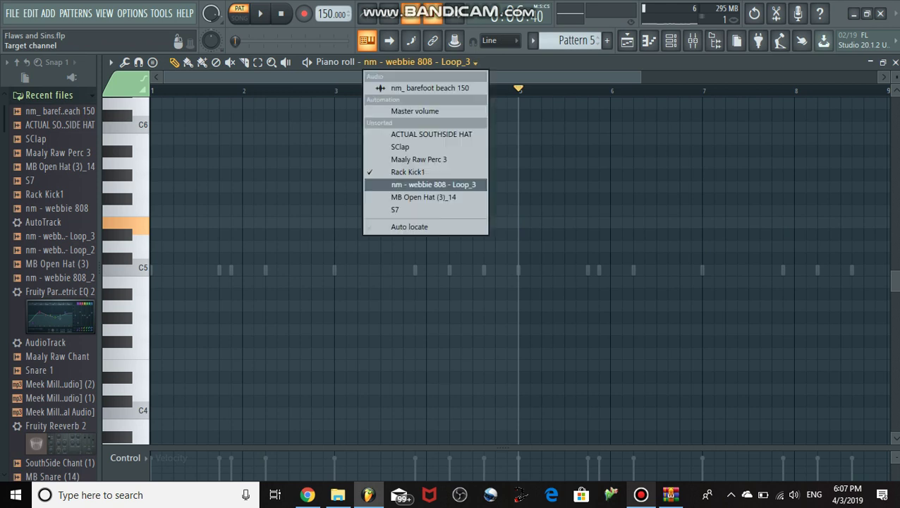
{"action": "left_click", "coordinate": [408, 171]}
{"action": "key", "text": "space"}
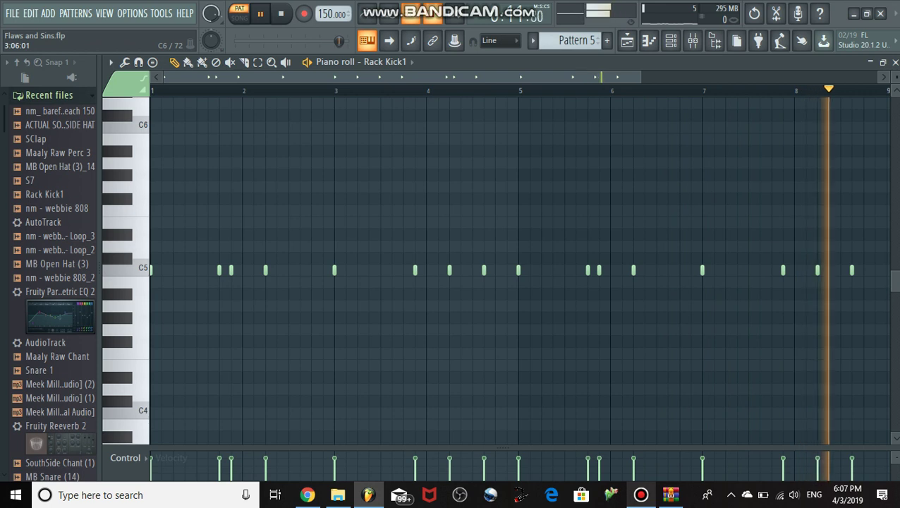
{"action": "key", "text": "space"}
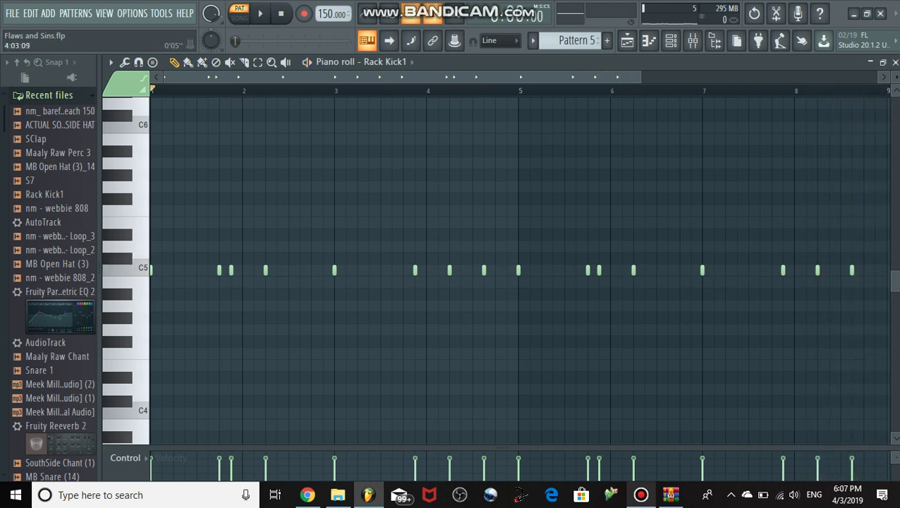
- Switch to Pattern 6, display the MB Open Hat (3)_14 channel in the piano roll and listen to its open hat note
{"action": "left_click", "coordinate": [598, 44]}
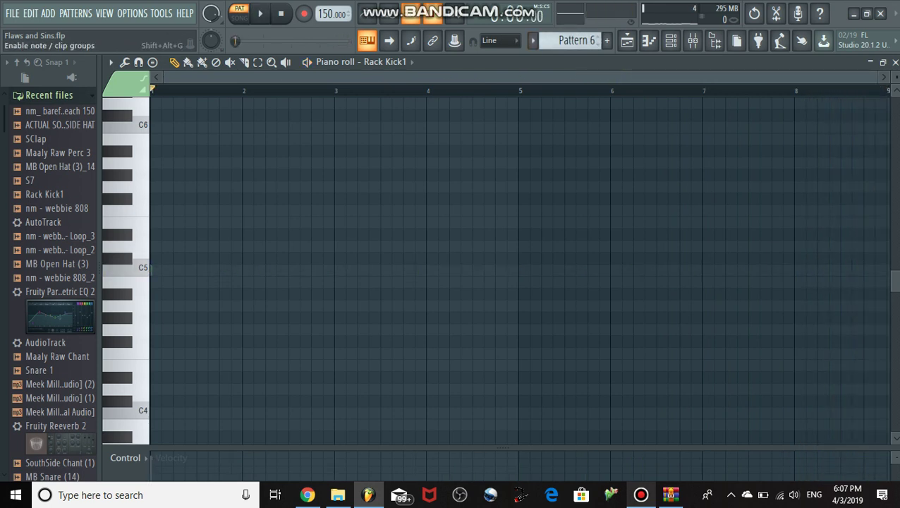
{"action": "left_click", "coordinate": [411, 62]}
{"action": "left_click", "coordinate": [416, 196]}
{"action": "key", "text": "space"}
{"action": "key", "text": "space"}
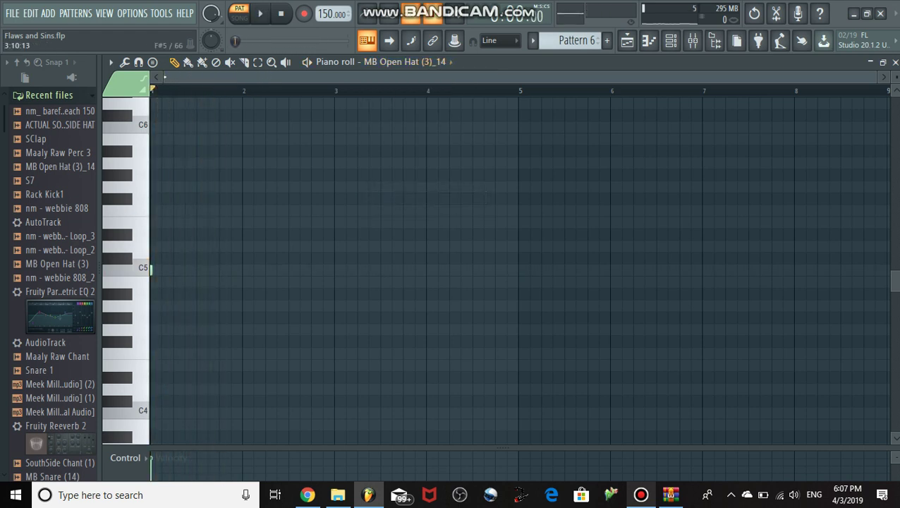
- Switch to Pattern 9, display the S7 channel in the piano roll and listen to its notes
{"action": "mouse_move", "coordinate": [577, 41]}
{"action": "left_mouse_down"}
{"action": "mouse_move", "coordinate": [577, 52]}
{"action": "mouse_move", "coordinate": [578, 27]}
{"action": "left_mouse_up"}
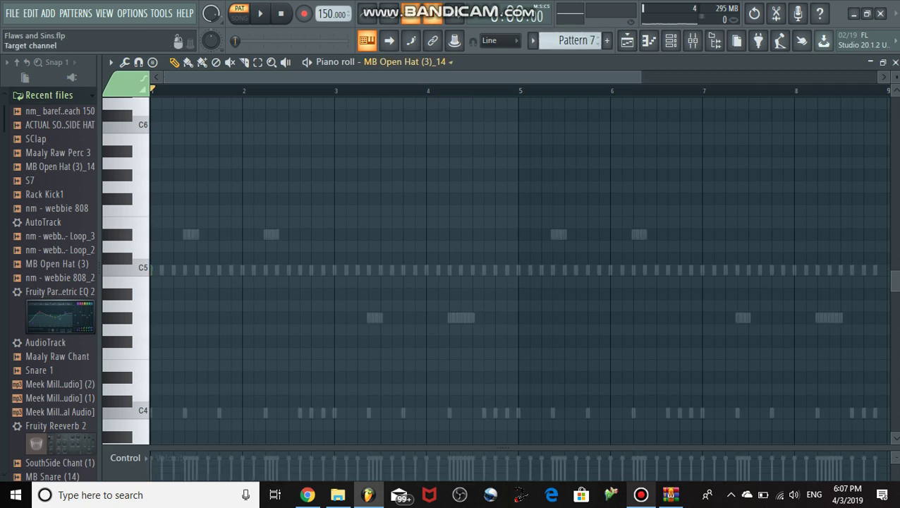
{"action": "left_click_drag", "start_coordinate": [577, 41], "coordinate": [577, 30]}
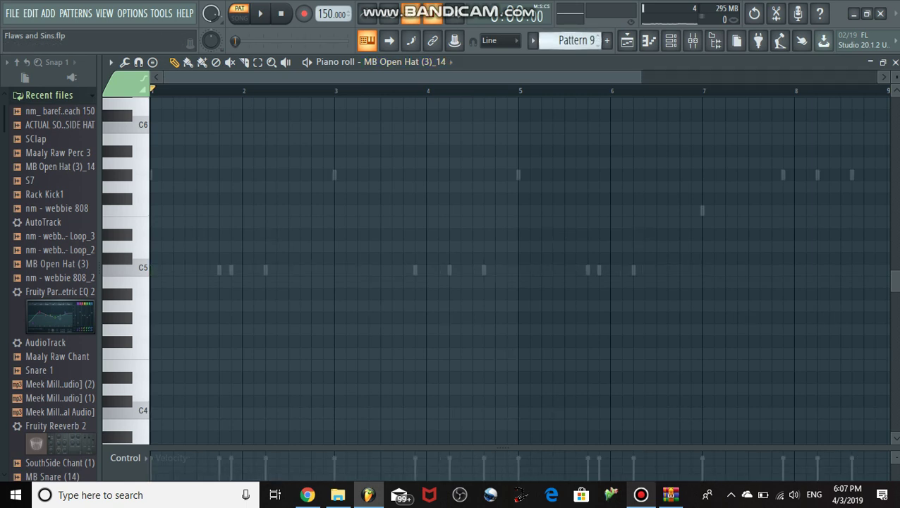
{"action": "left_click", "coordinate": [408, 63]}
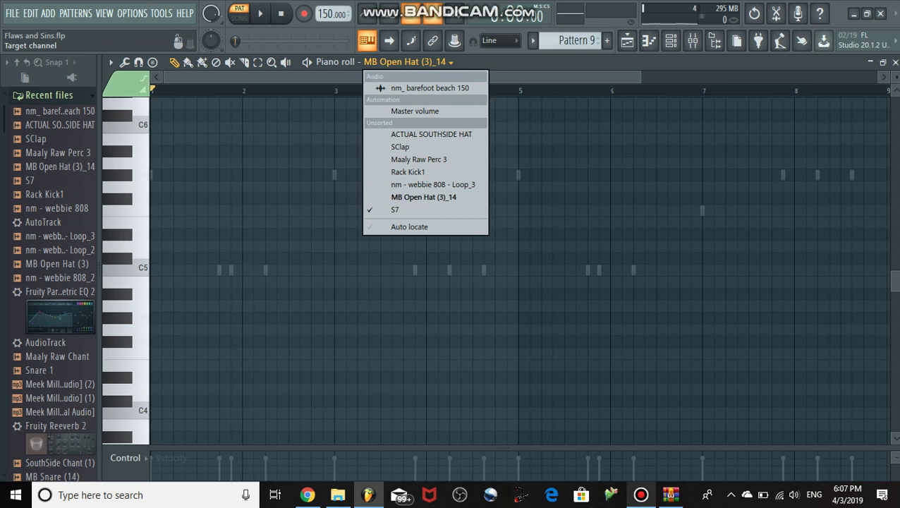
{"action": "left_click", "coordinate": [423, 209]}
{"action": "key", "text": "space"}
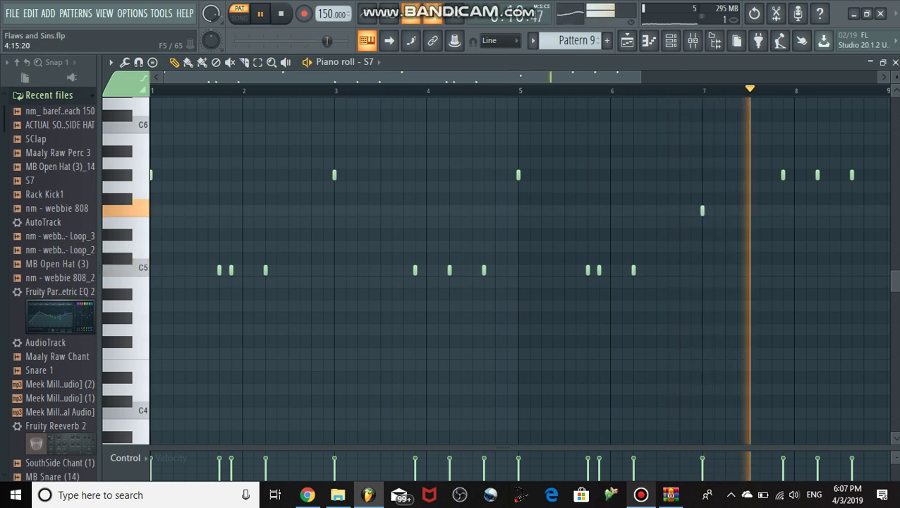
{"action": "key", "text": "space"}
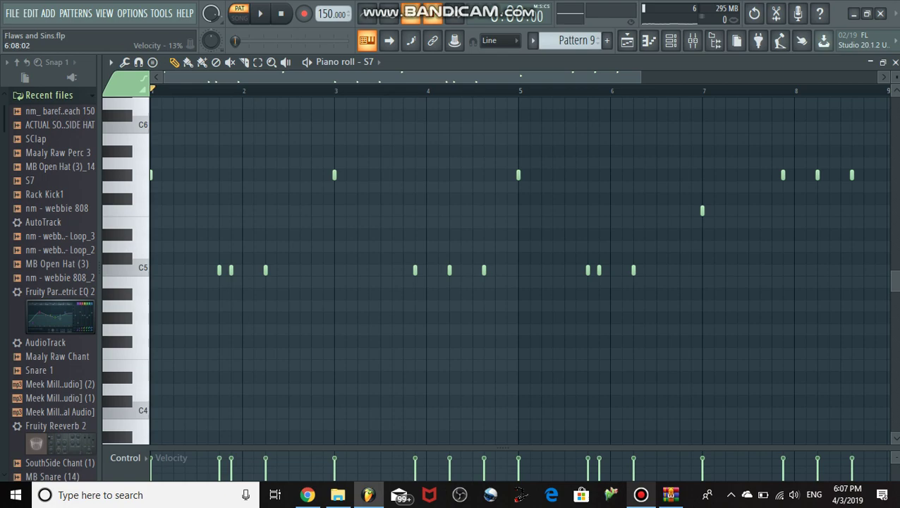